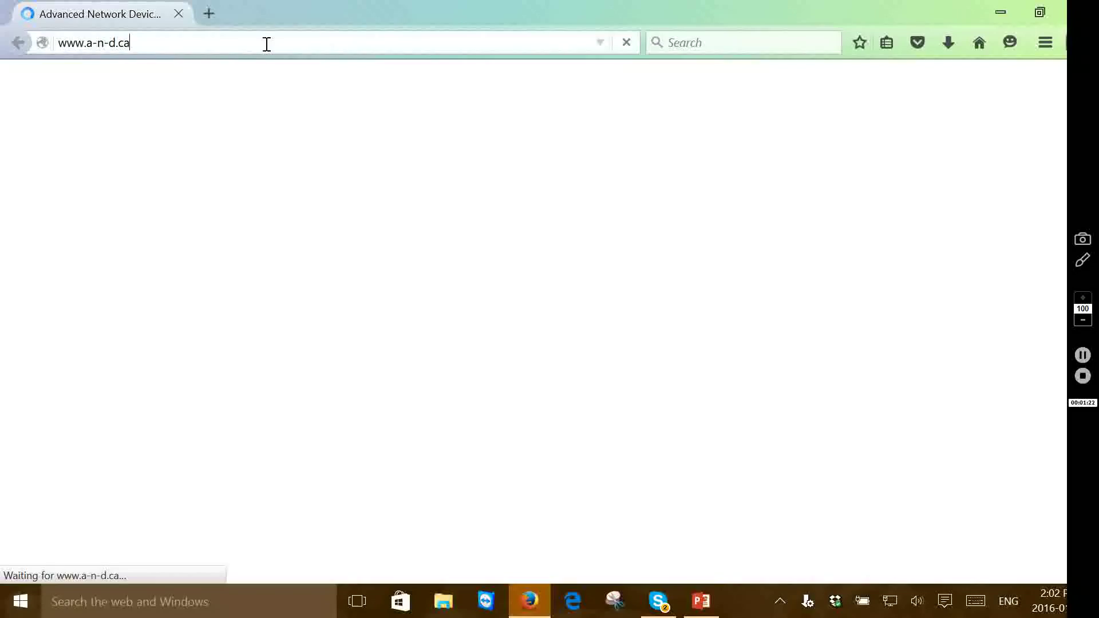
pyautogui.click(266, 43)
pyautogui.write('ww')
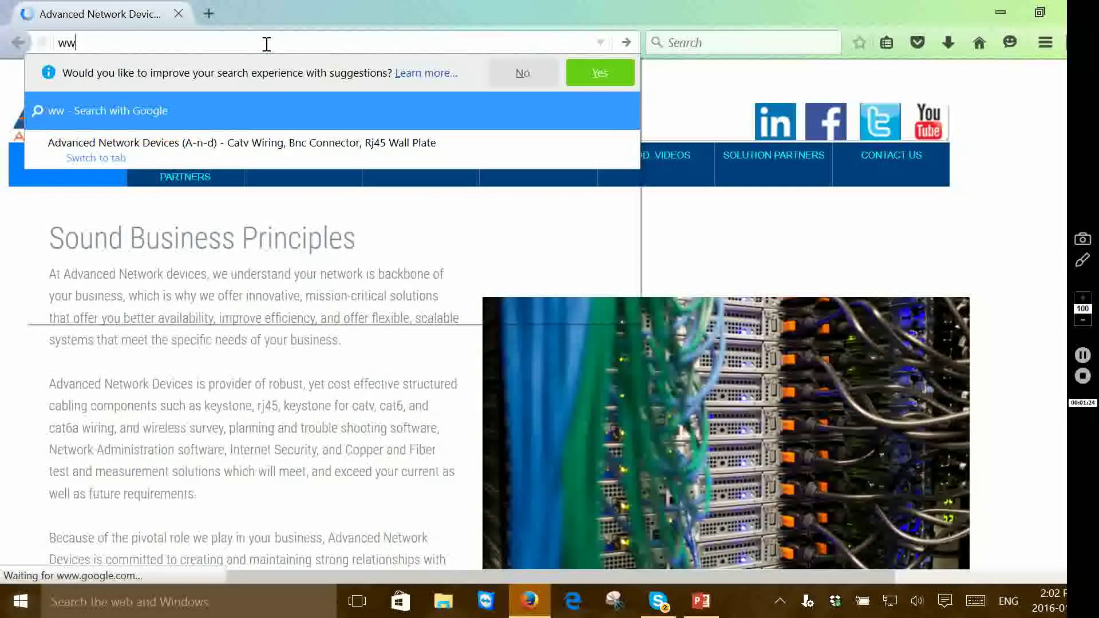
pyautogui.write('w.eka')
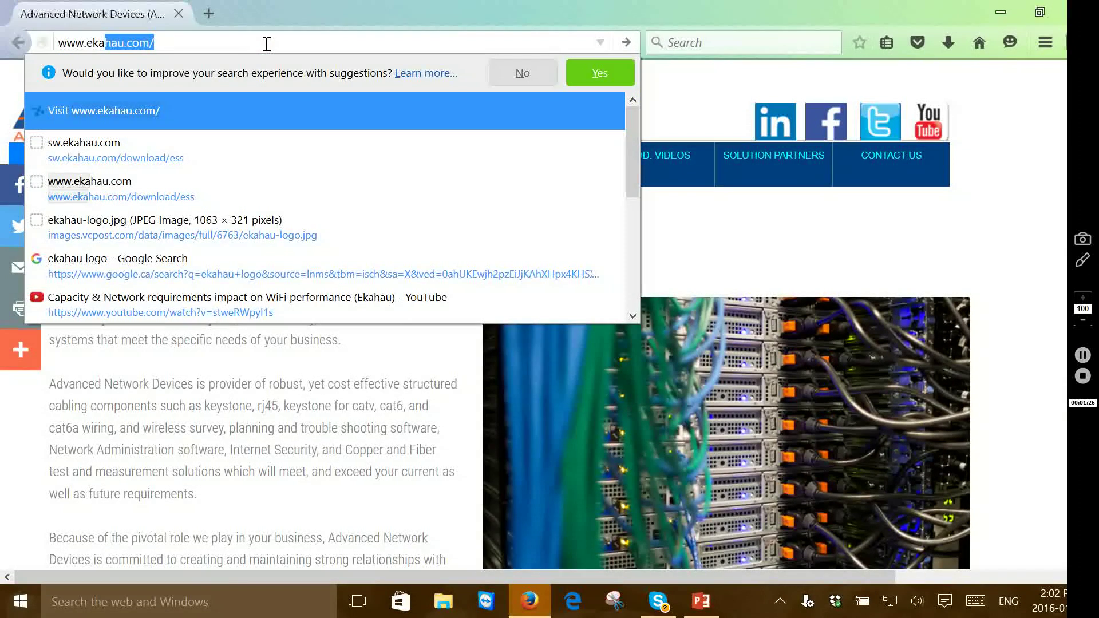
pyautogui.write('hau.com/d')
pyautogui.press('Right')
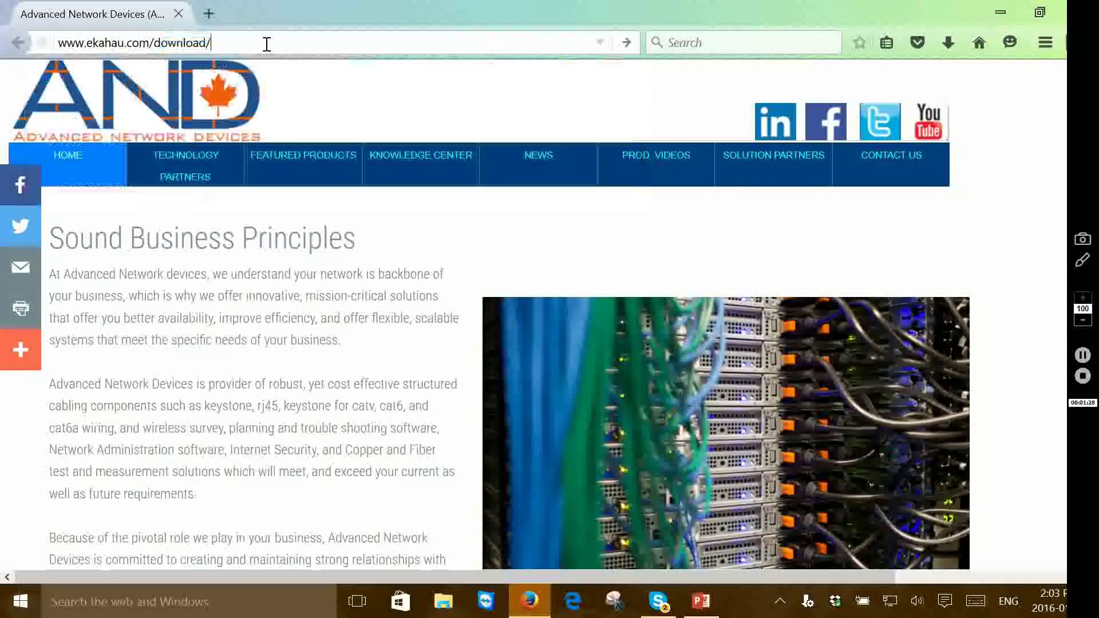
pyautogui.write('ess')
pyautogui.press('Right')
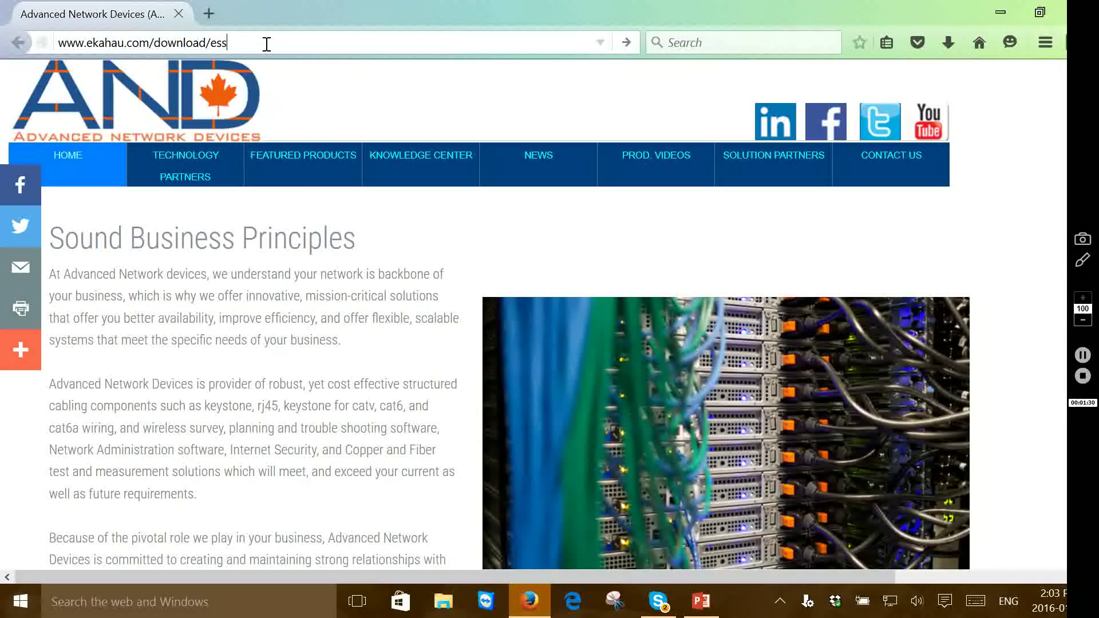
pyautogui.press('Return')
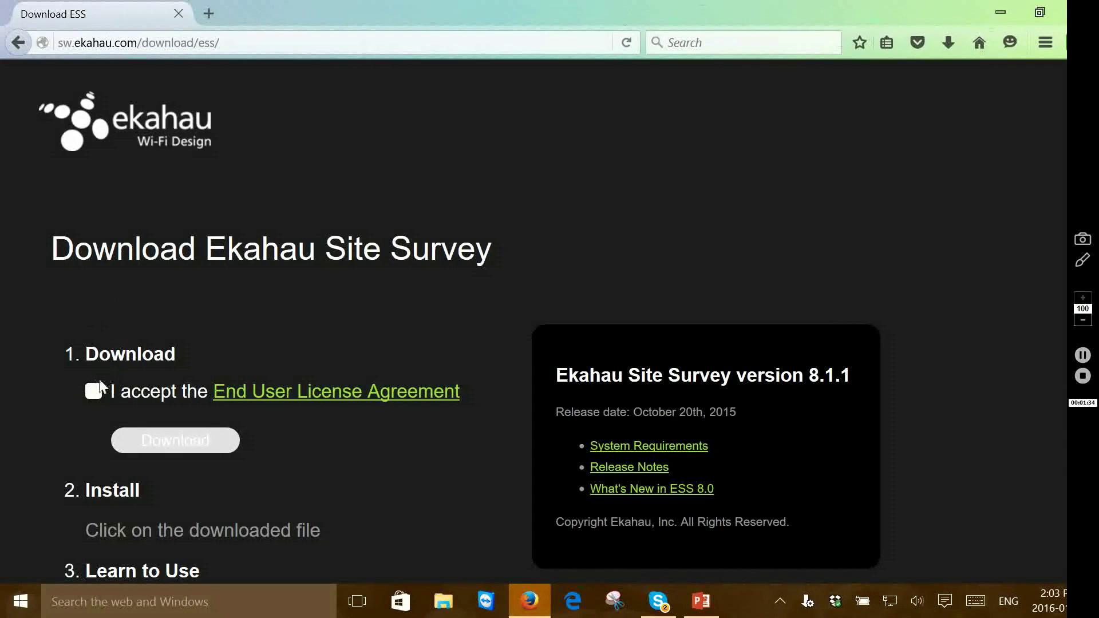
# Accept the End User License Agreement and show this session's downloads list
pyautogui.click(94, 389)
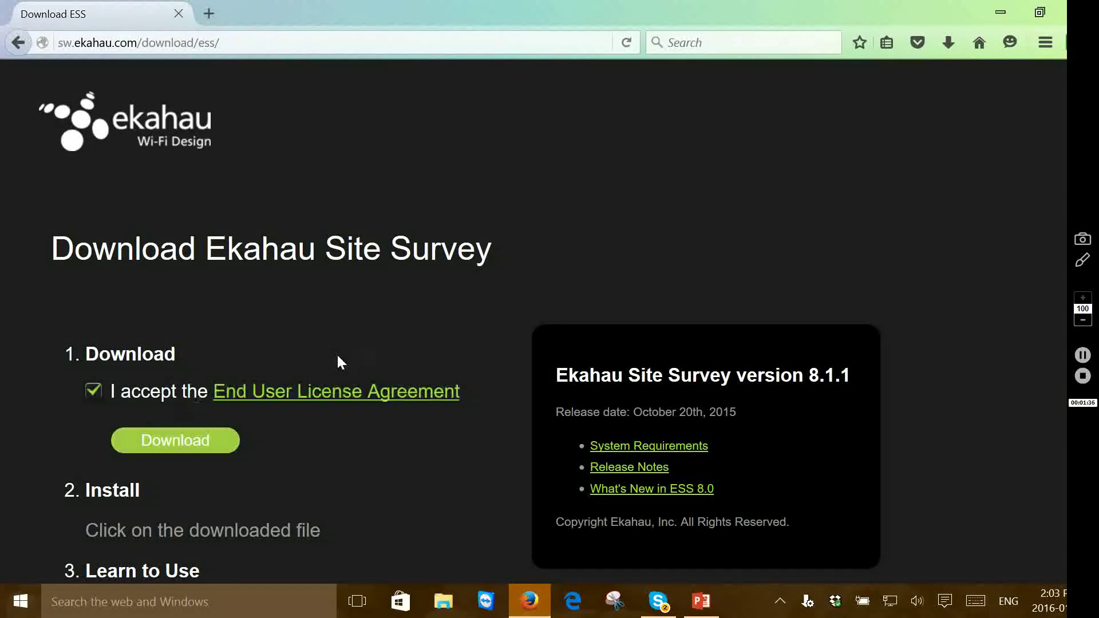
pyautogui.scroll(-3, 337, 358)
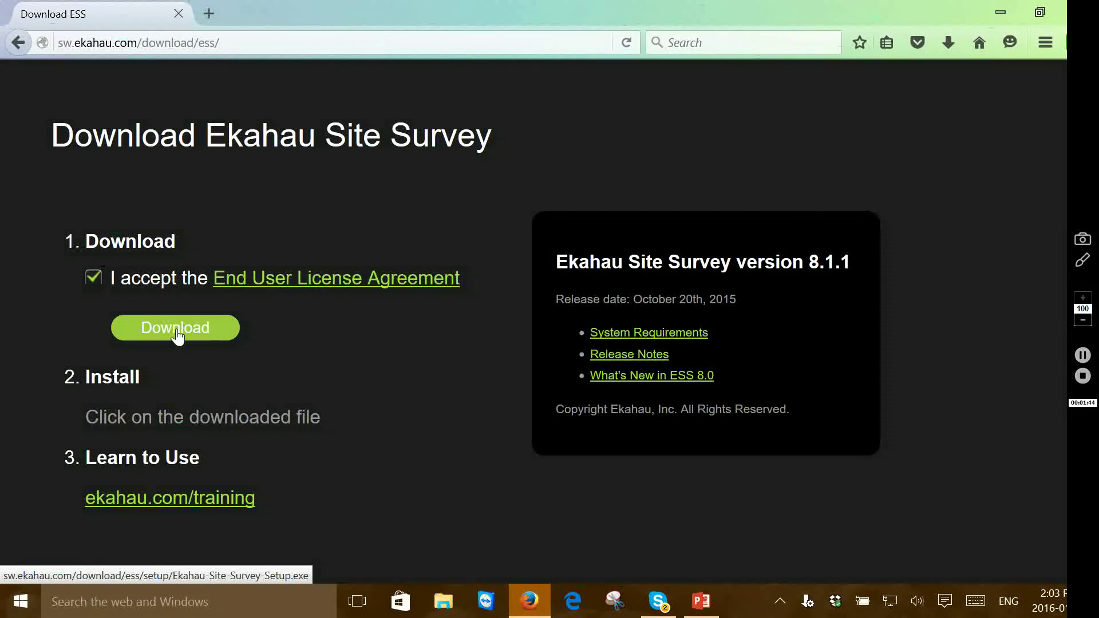
pyautogui.click(950, 40)
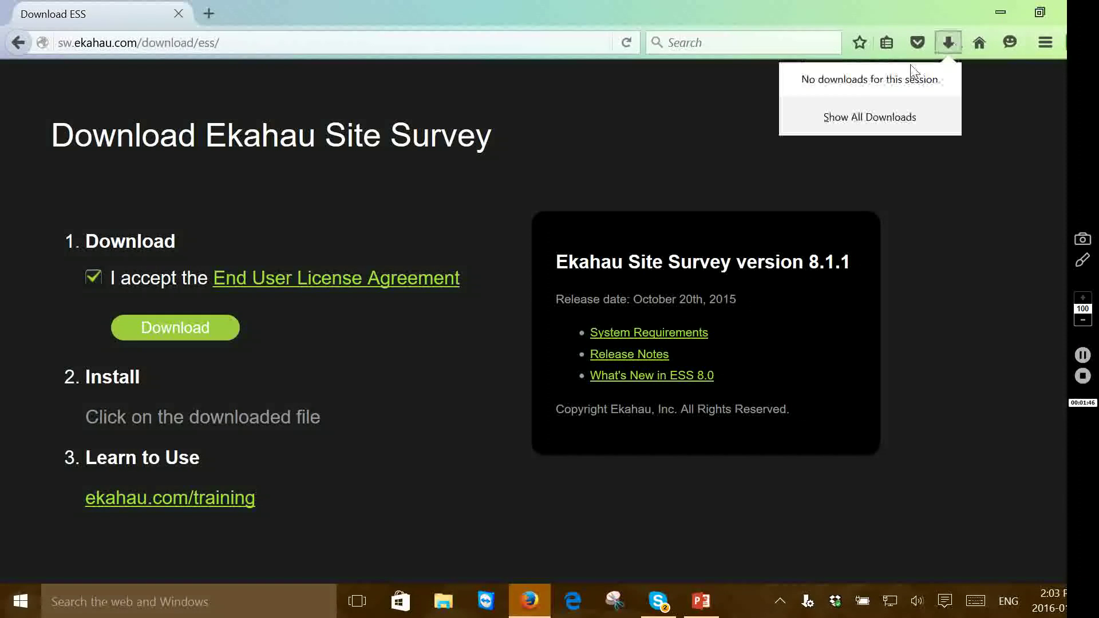
# Run Ekahau-Site-Survey-Setup(1).exe from the Downloads Library and confirm the executable warning
pyautogui.click(833, 118)
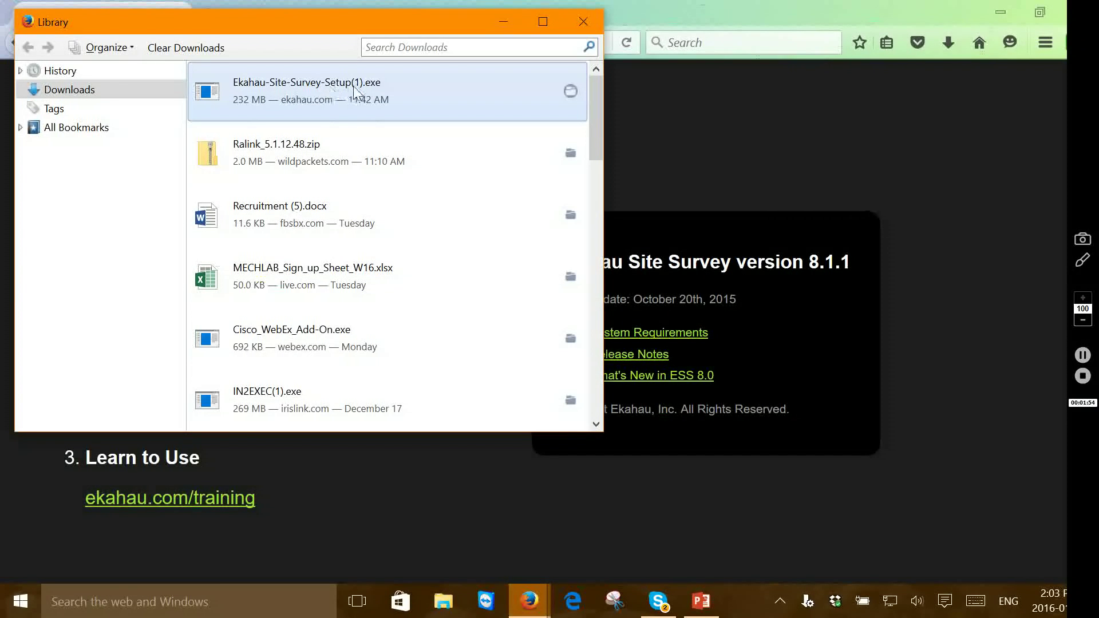
pyautogui.doubleClick(229, 94)
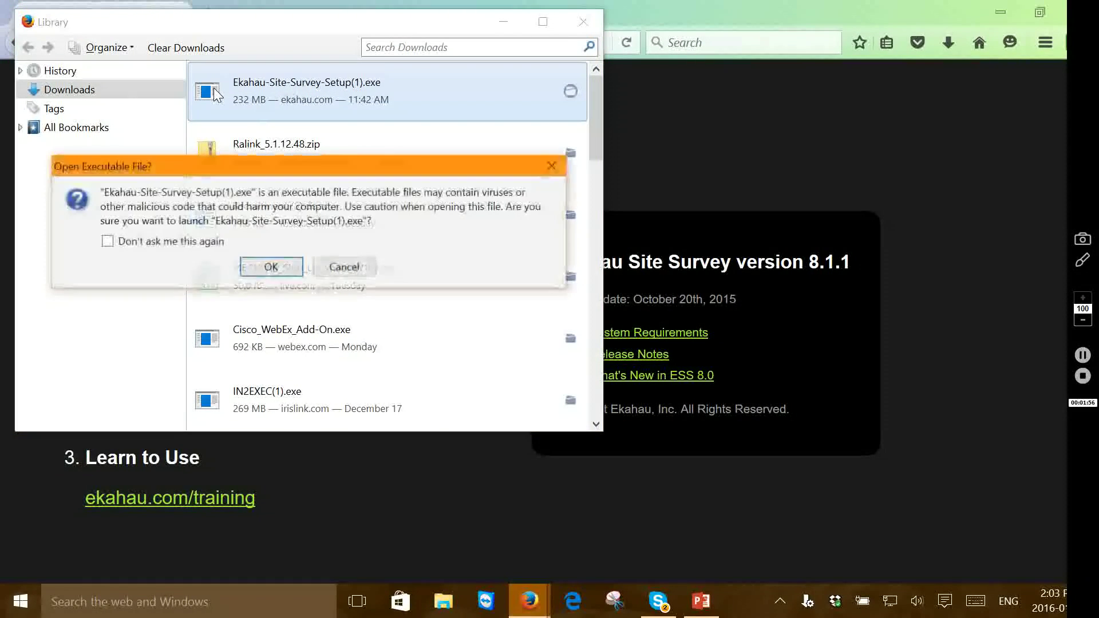
pyautogui.click(270, 272)
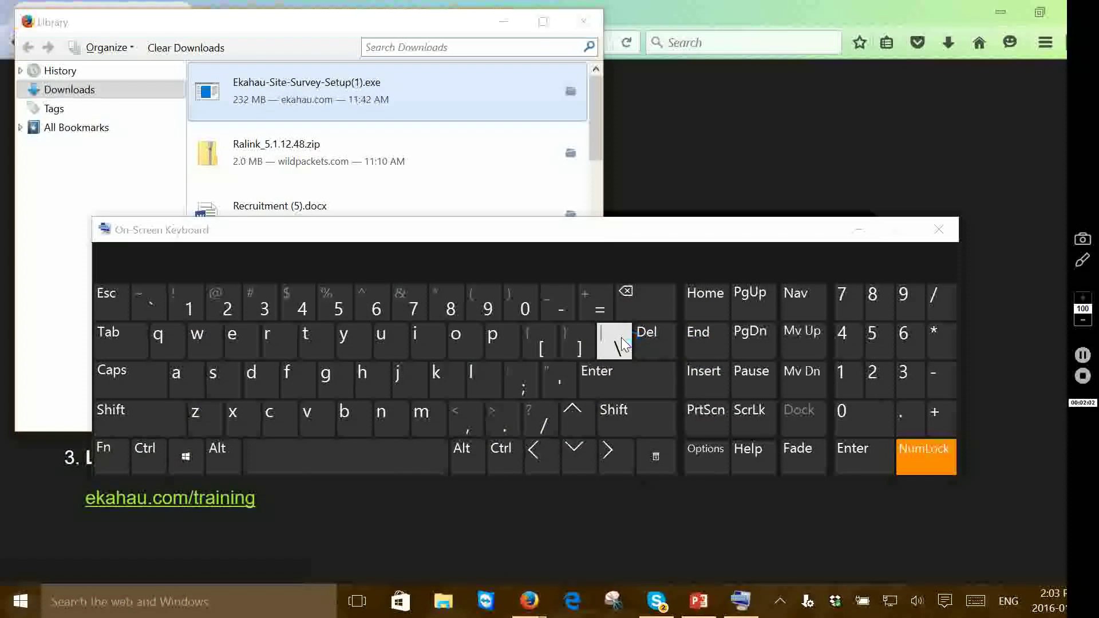
# Close the On-Screen Keyboard and keep English as the installer language
pyautogui.click(939, 229)
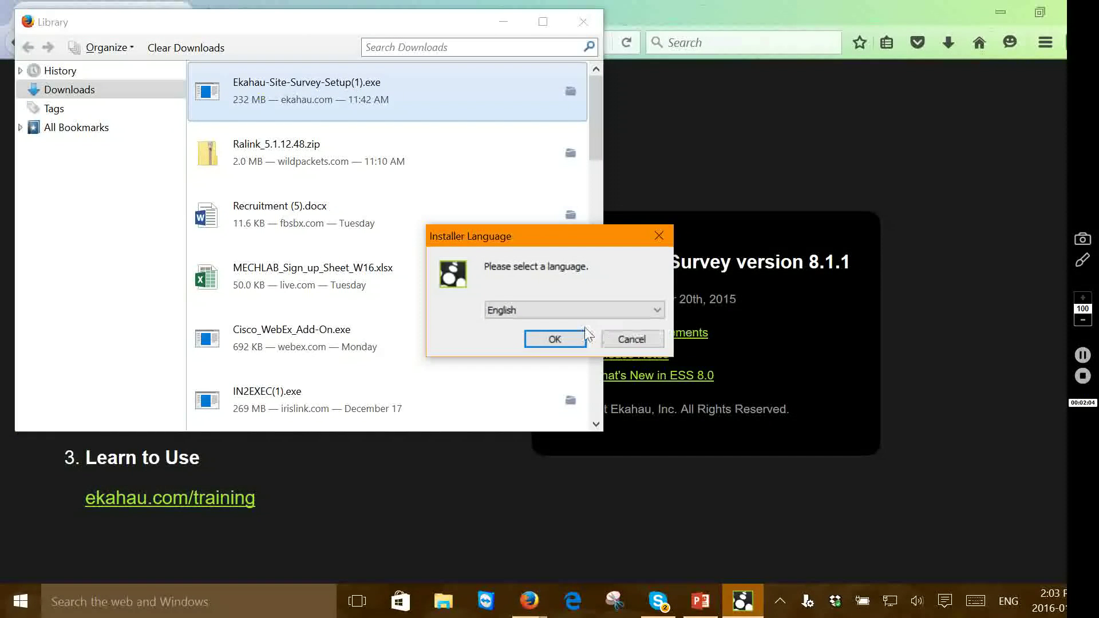
pyautogui.click(572, 309)
pyautogui.click(572, 310)
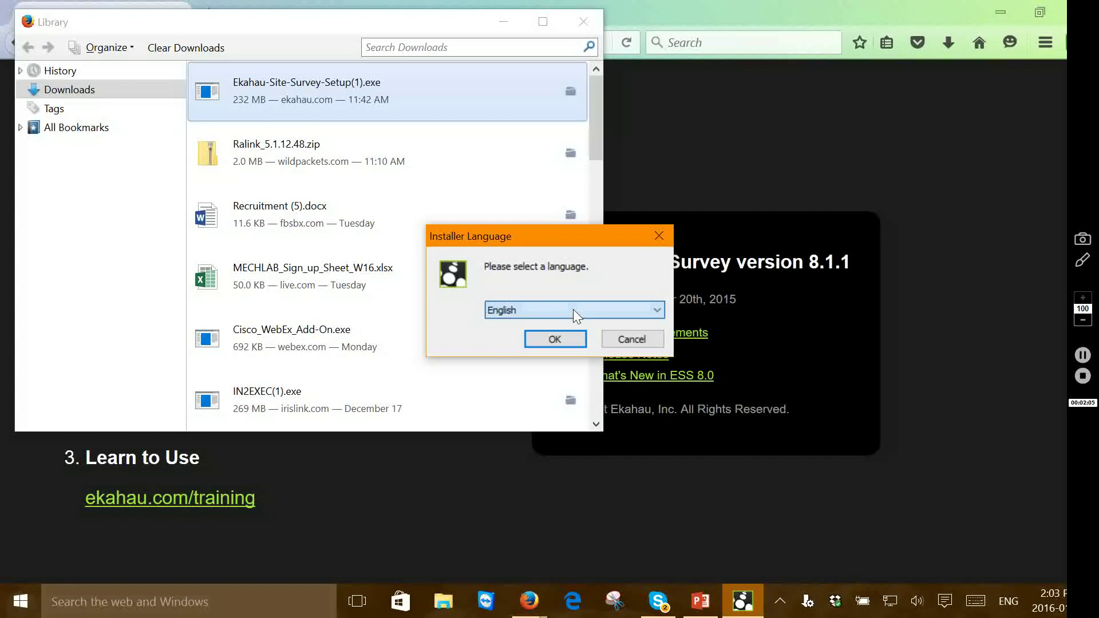
pyautogui.click(558, 339)
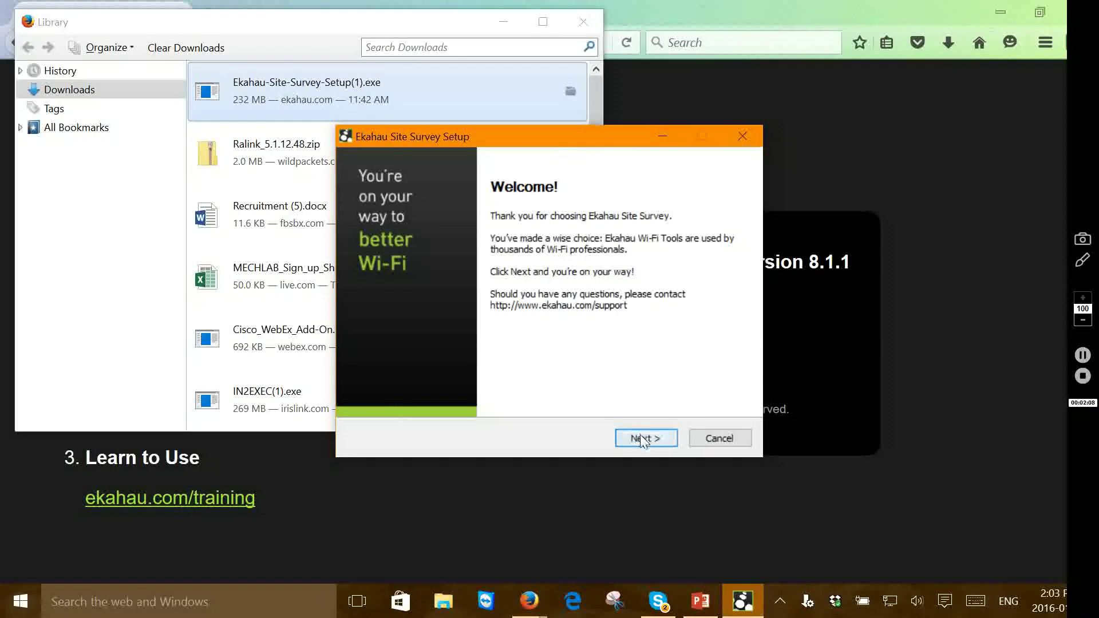
# Accept the license and install into the 'Ekahau Site Surveyunisys1' destination folder
pyautogui.click(641, 438)
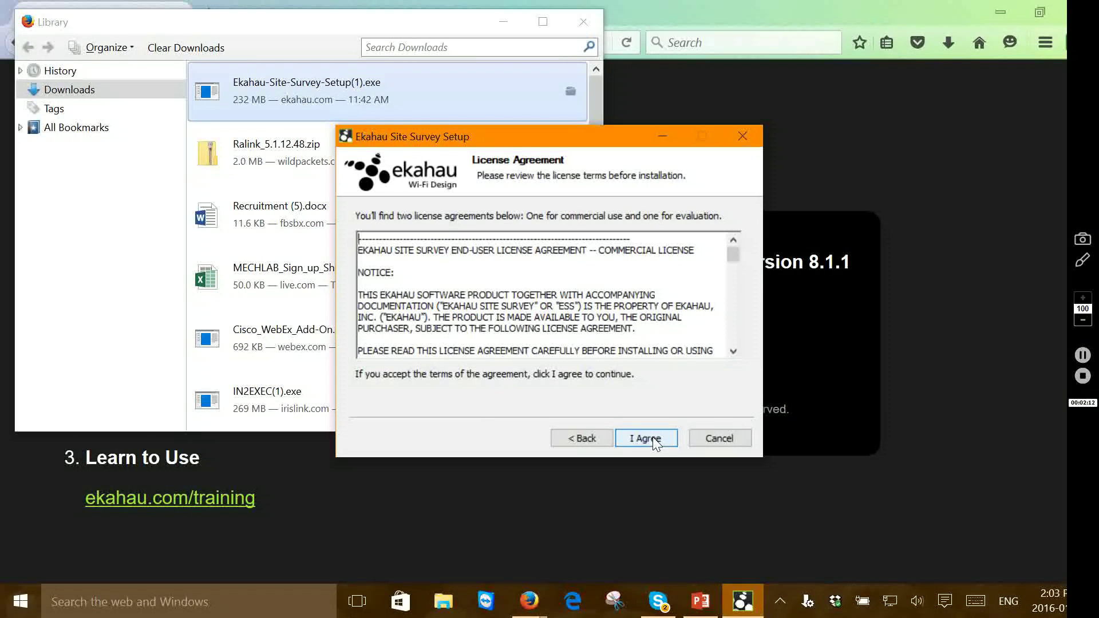
pyautogui.click(653, 438)
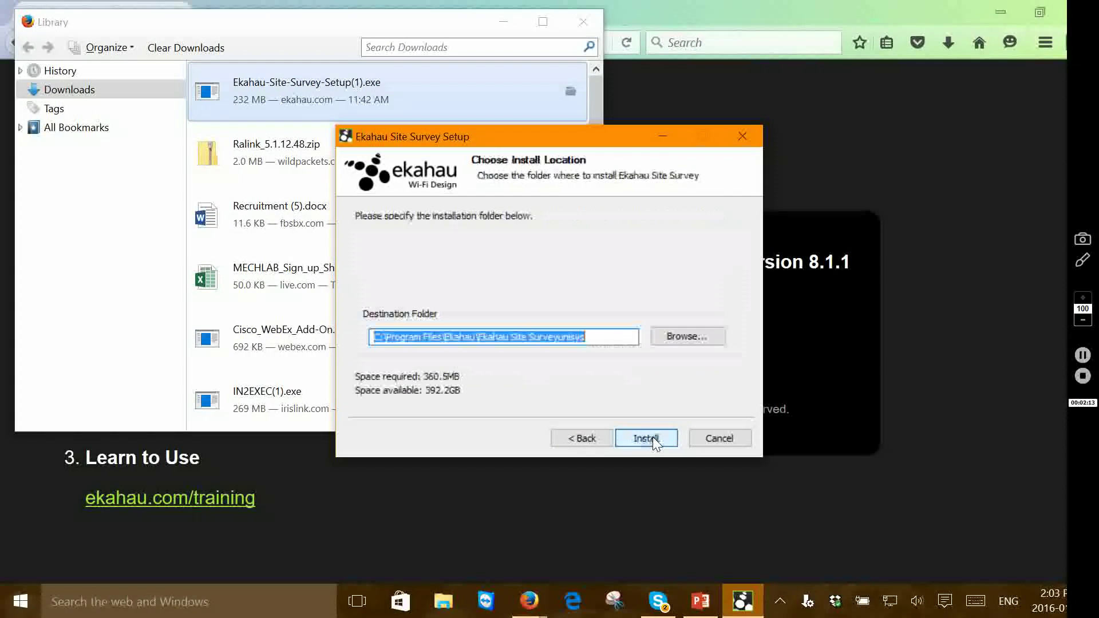
pyautogui.click(597, 338)
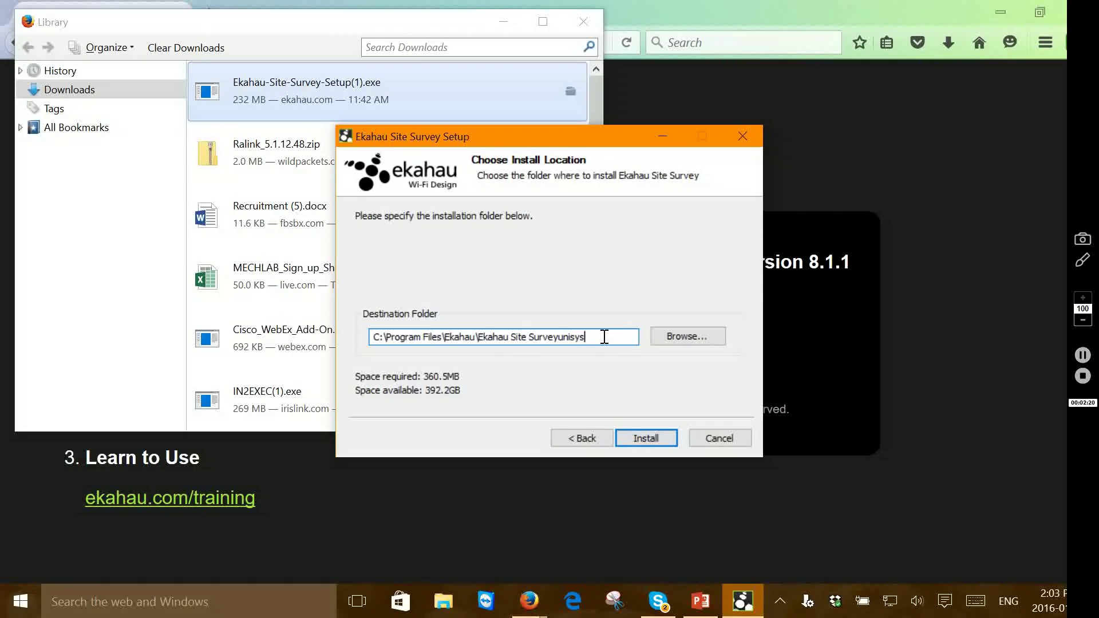
pyautogui.write('1')
pyautogui.click(647, 438)
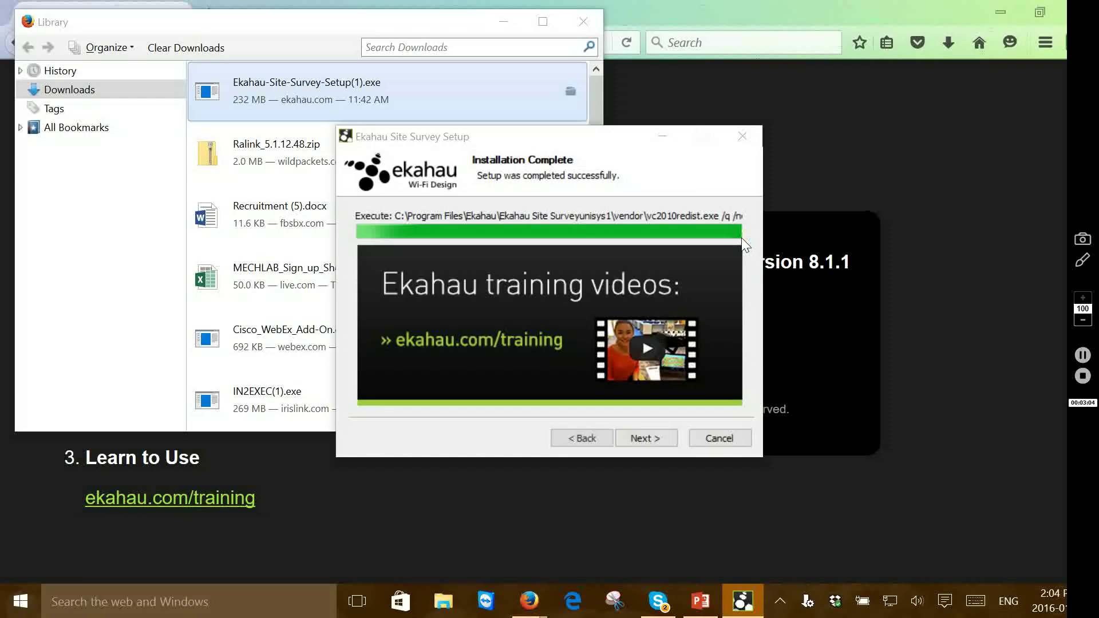
# Continue past Installation Complete to the Outdoor surveys using GPS page
pyautogui.click(741, 238)
pyautogui.press('Return')
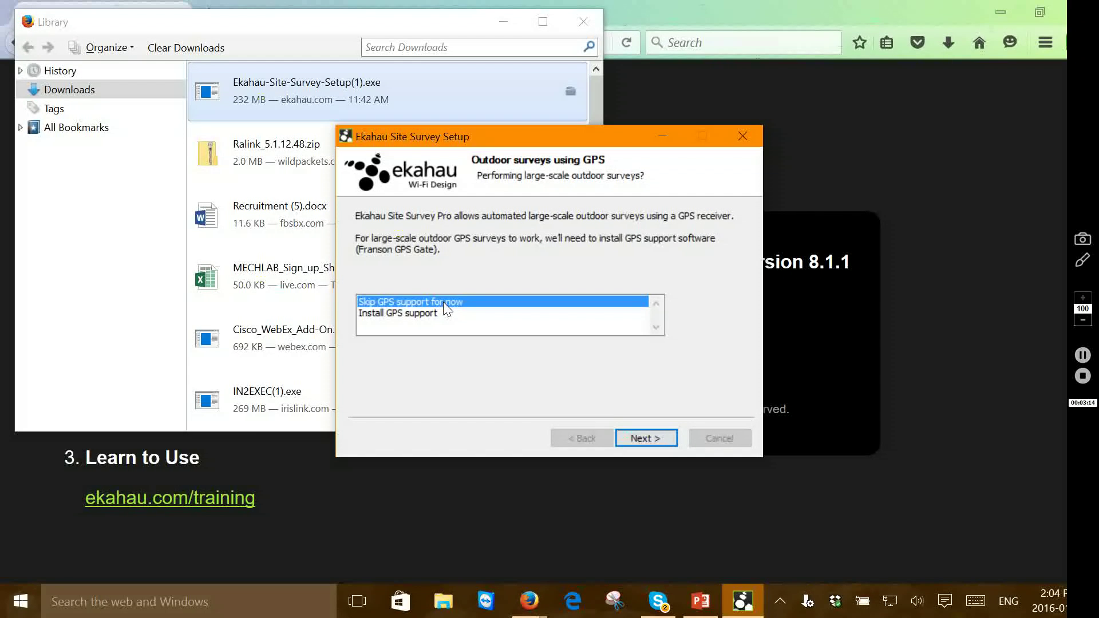
# Browse to C:\Program Files\Ekahau\Ekahau Site Surveyunisys1\drivers and select install_usb_driver
pyautogui.click(443, 602)
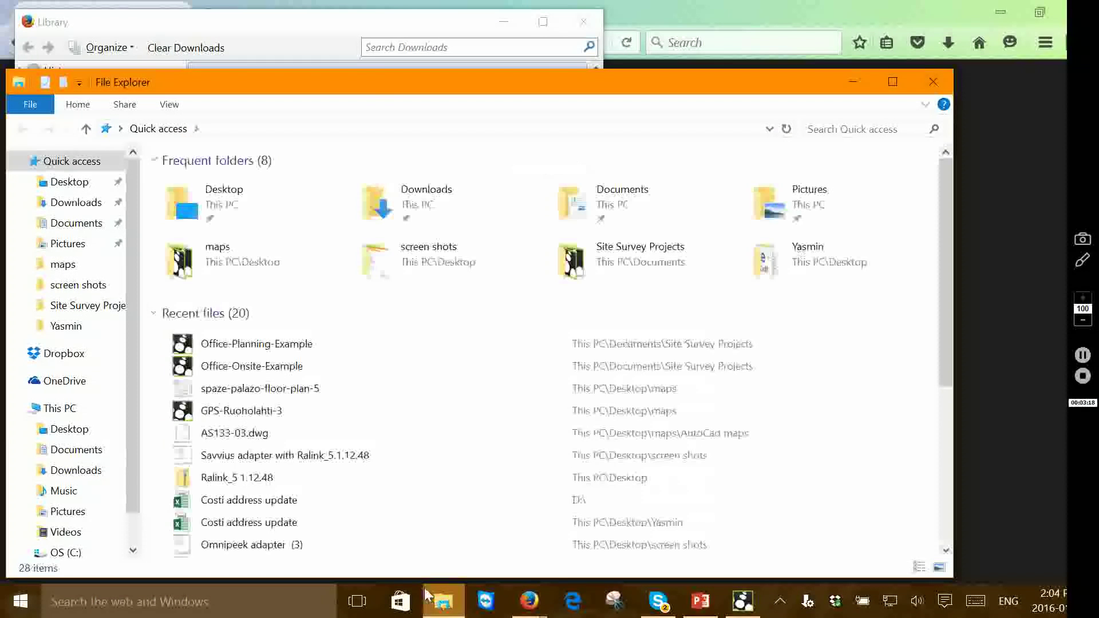
pyautogui.click(59, 408)
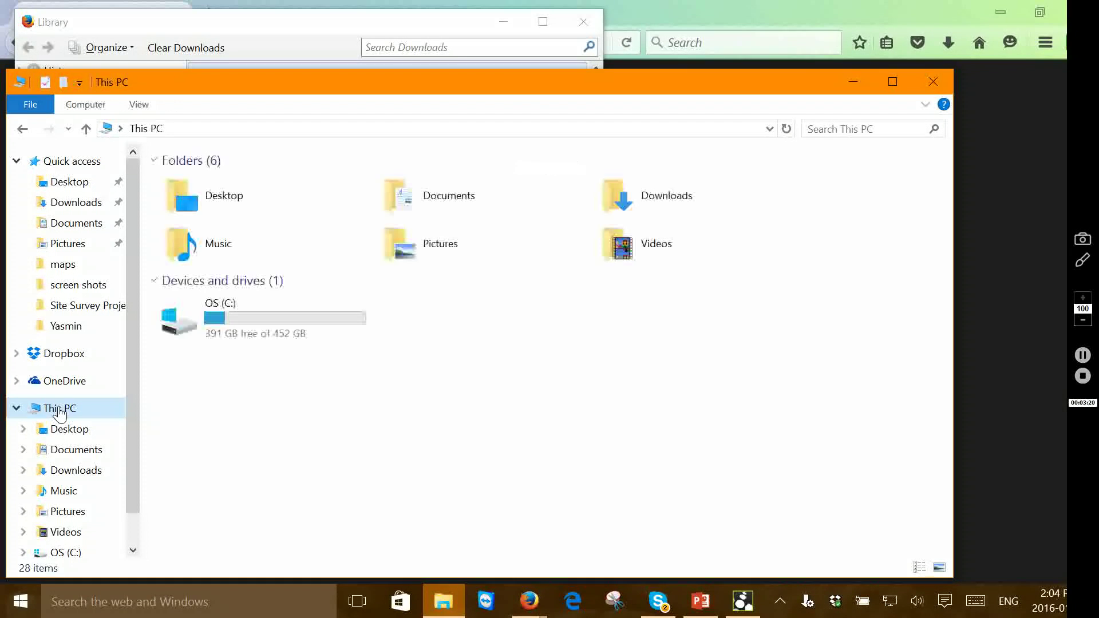
pyautogui.doubleClick(221, 316)
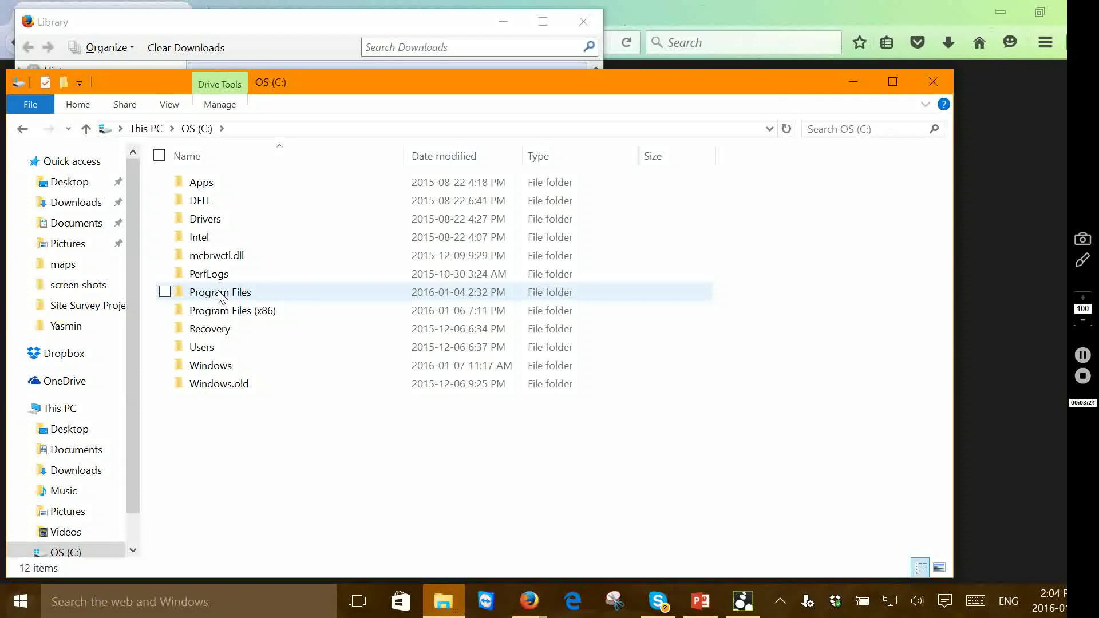
pyautogui.doubleClick(220, 293)
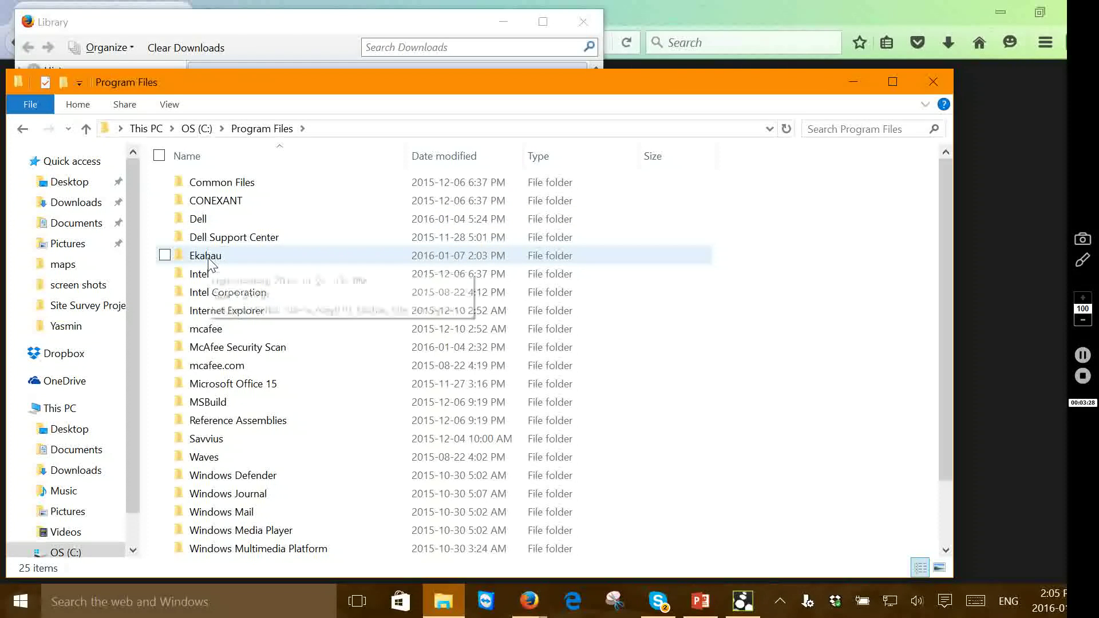
pyautogui.doubleClick(209, 260)
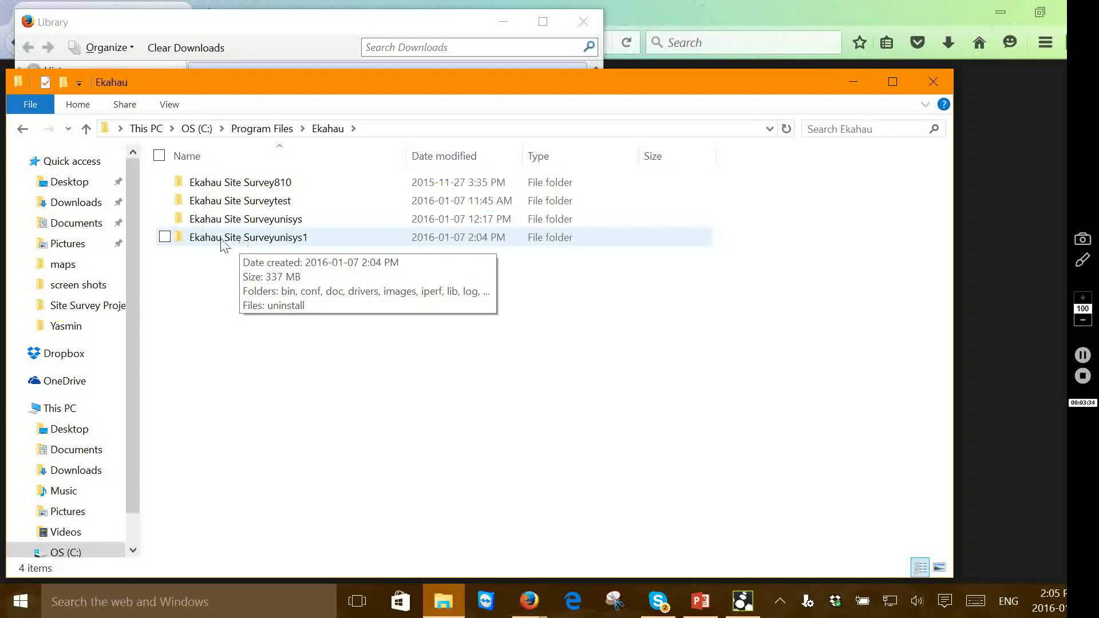
pyautogui.doubleClick(267, 241)
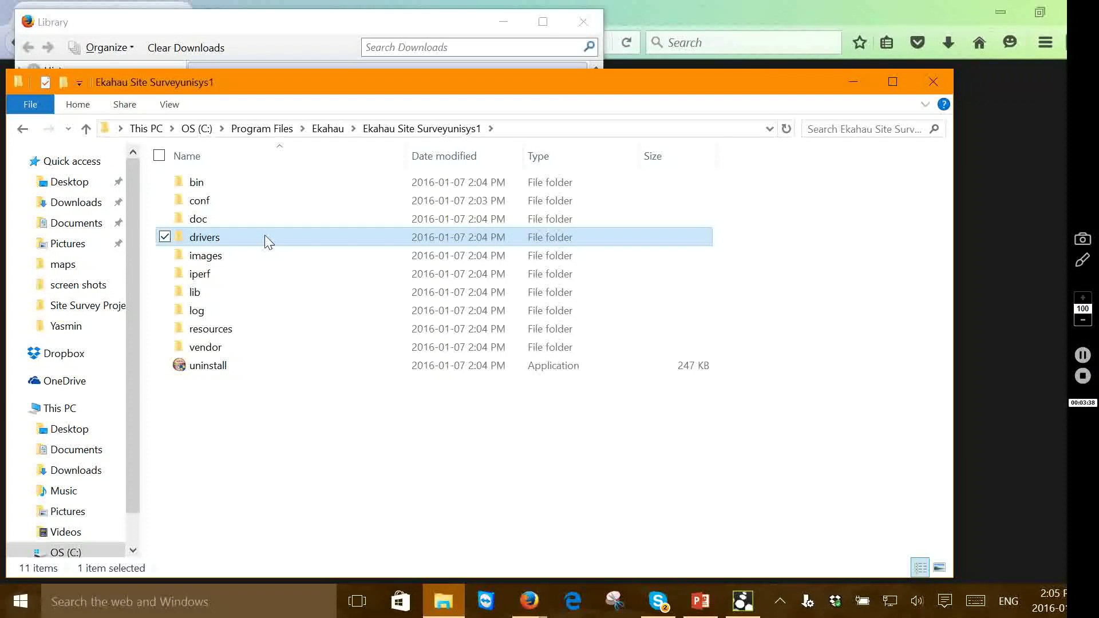
pyautogui.doubleClick(204, 239)
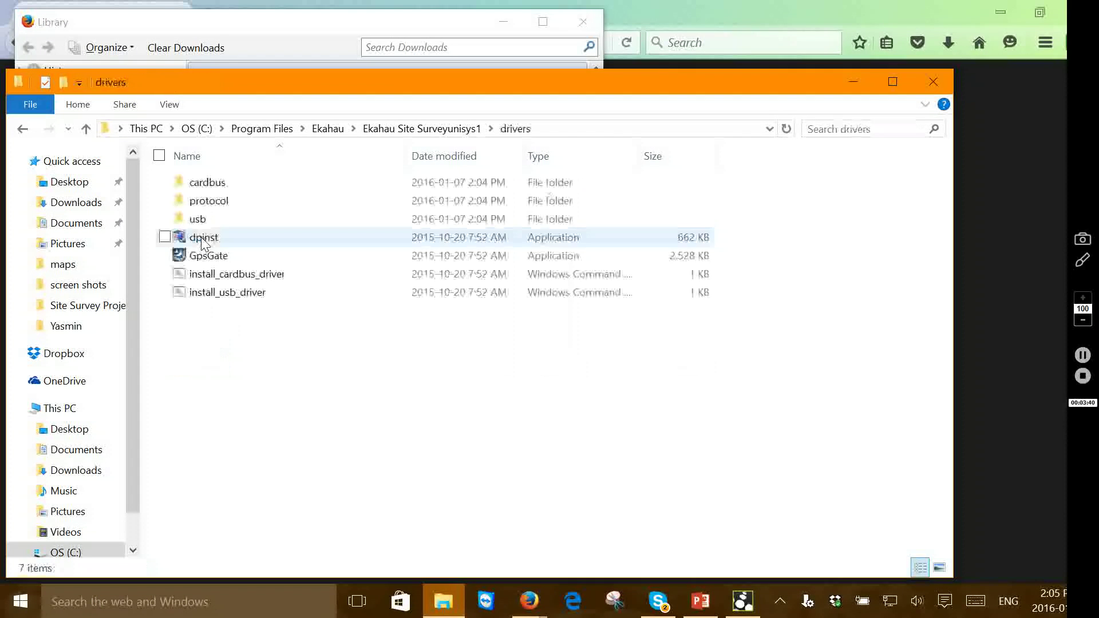
pyautogui.click(223, 295)
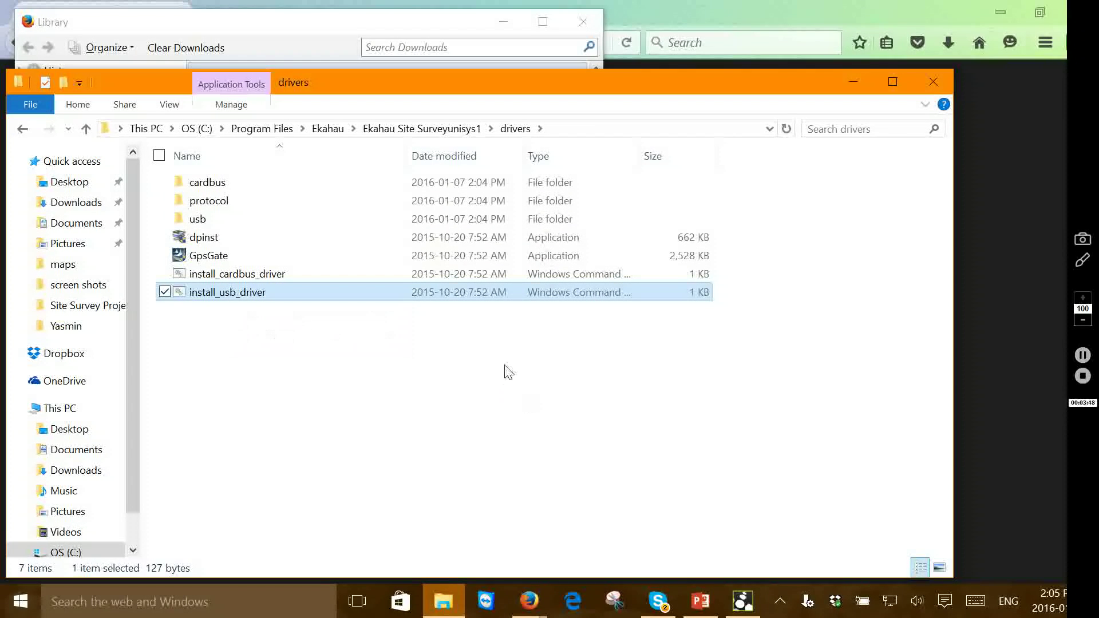
# Check Safely Remove Hardware lists Ekahau USB-NIC-300 #2, then close the drivers folder
pyautogui.click(780, 601)
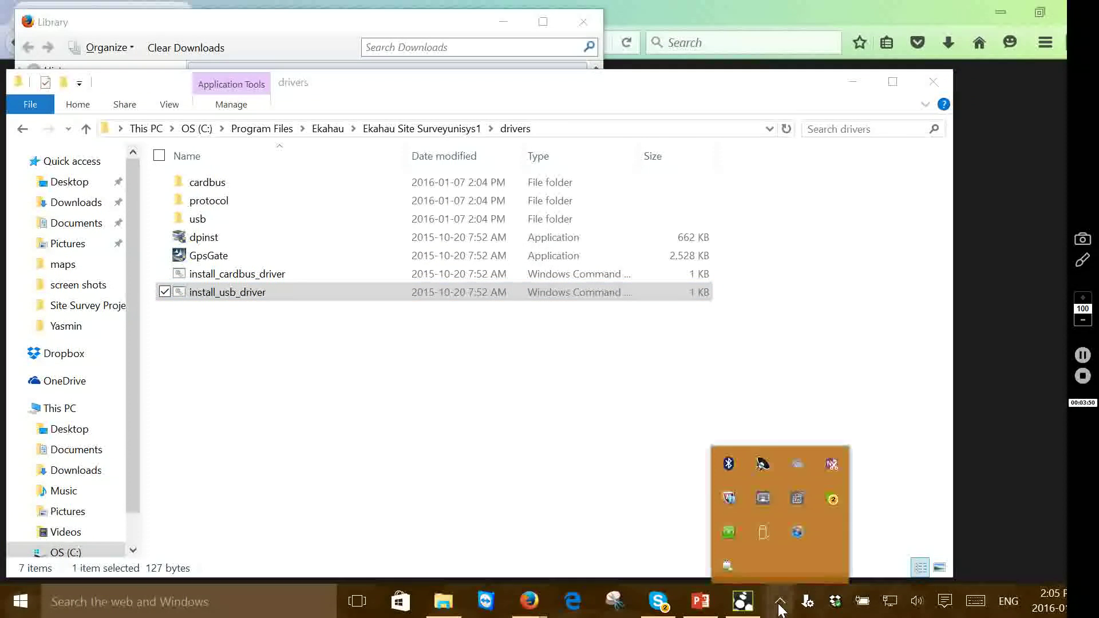
pyautogui.click(763, 533)
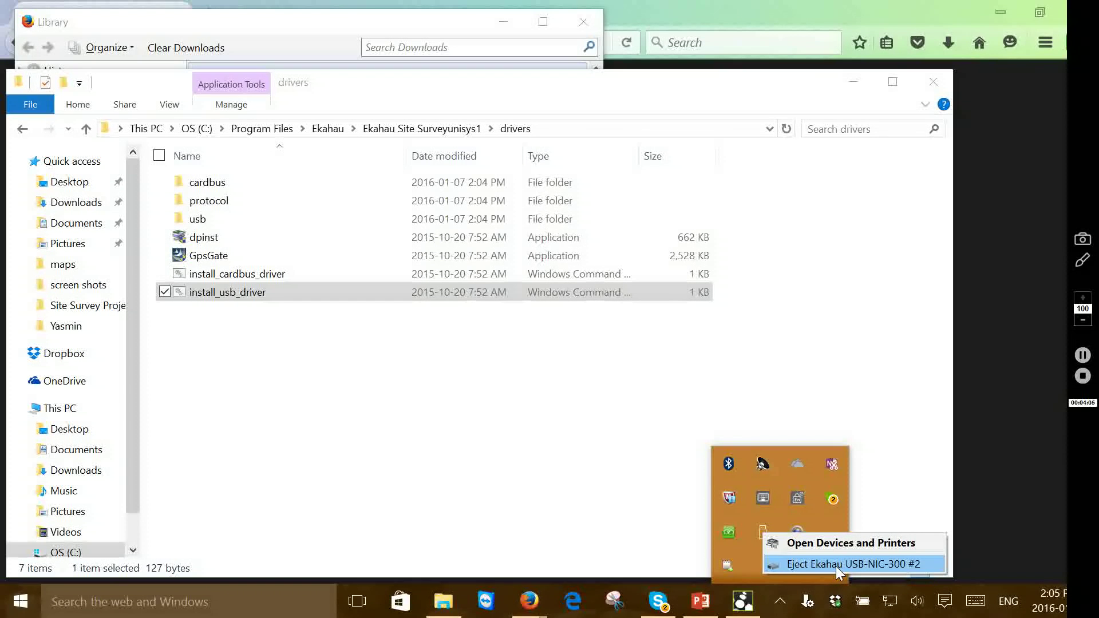
pyautogui.click(934, 82)
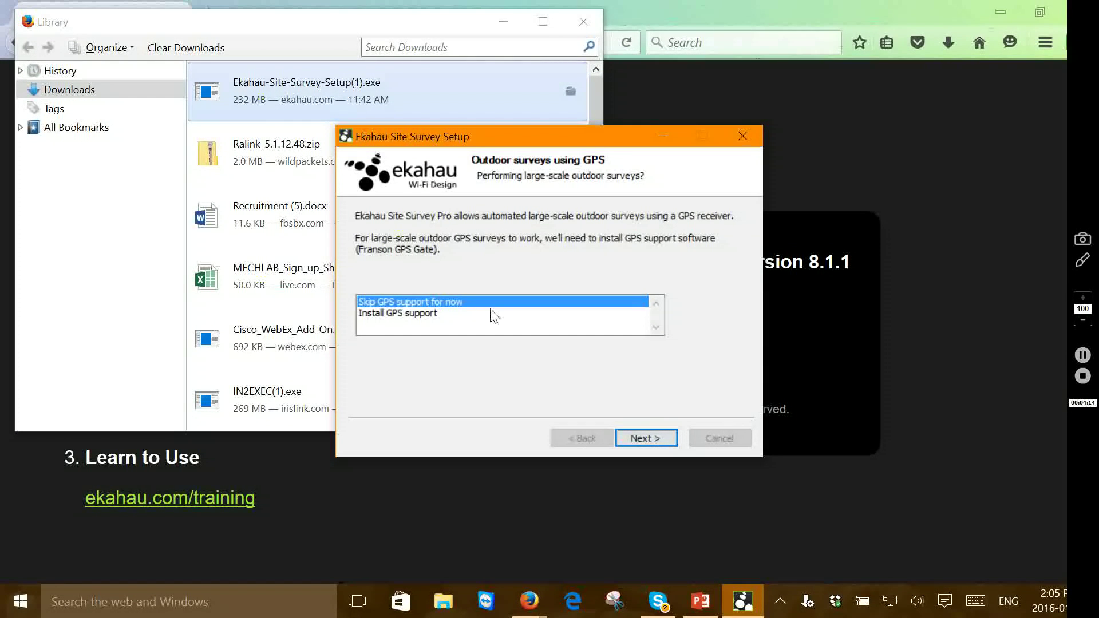
# Finish setup with GPS support skipped and the blog sign-up unchecked
pyautogui.click(637, 441)
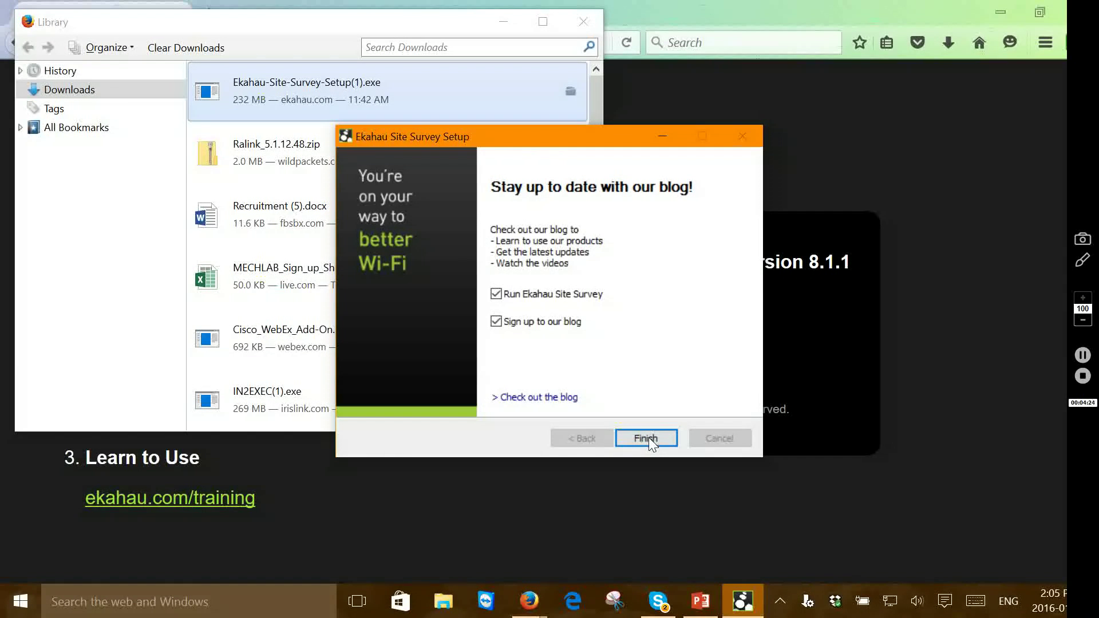
pyautogui.click(496, 322)
pyautogui.click(651, 437)
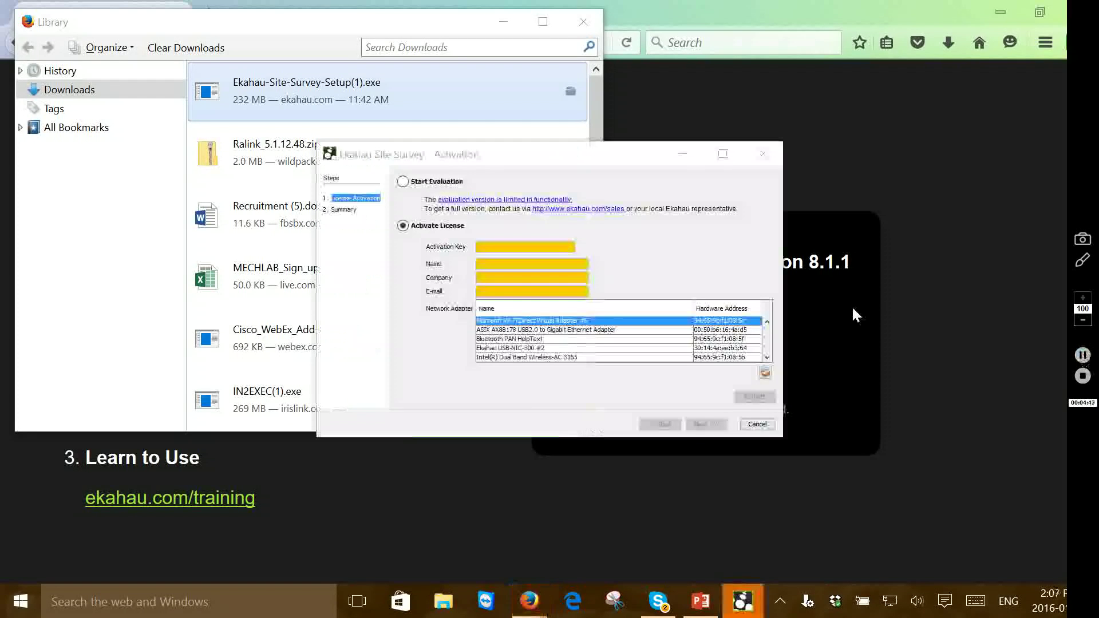
# Enter the activation key, the user's name and company, and select Ekahau USB-NIC-300 #2
pyautogui.click(493, 246)
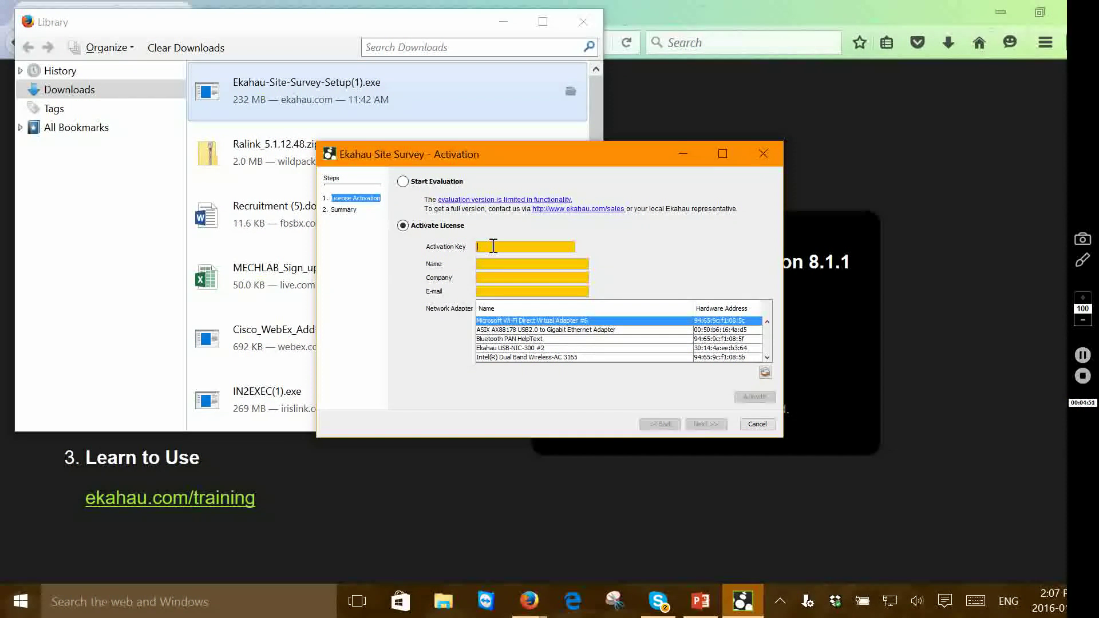
pyautogui.write('xxxx-xxxx-xxxx-xxxx')
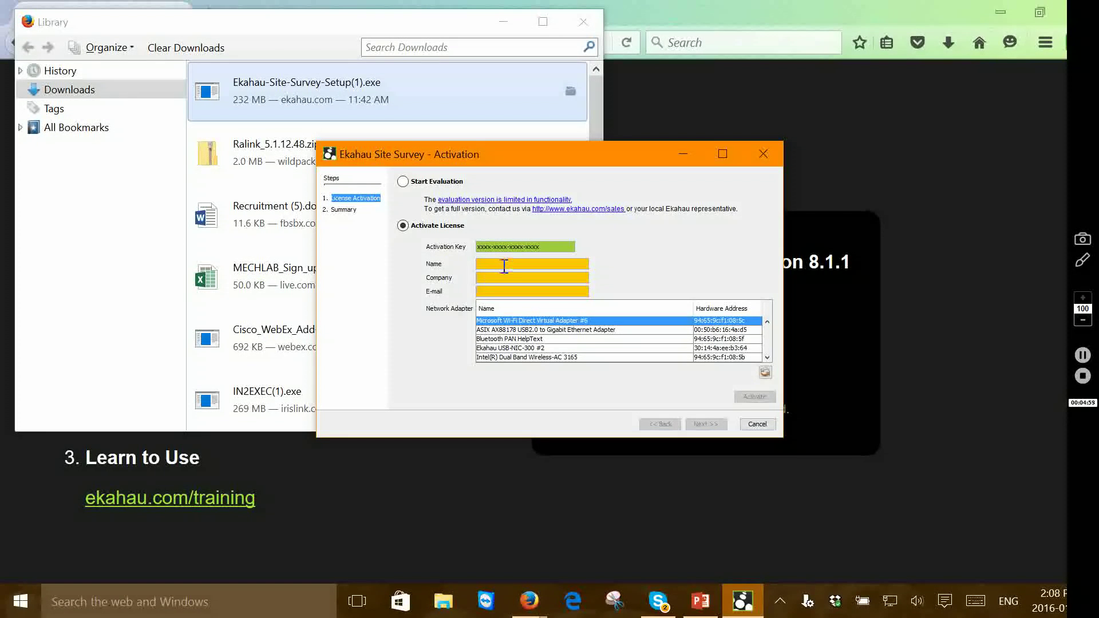
pyautogui.click(503, 266)
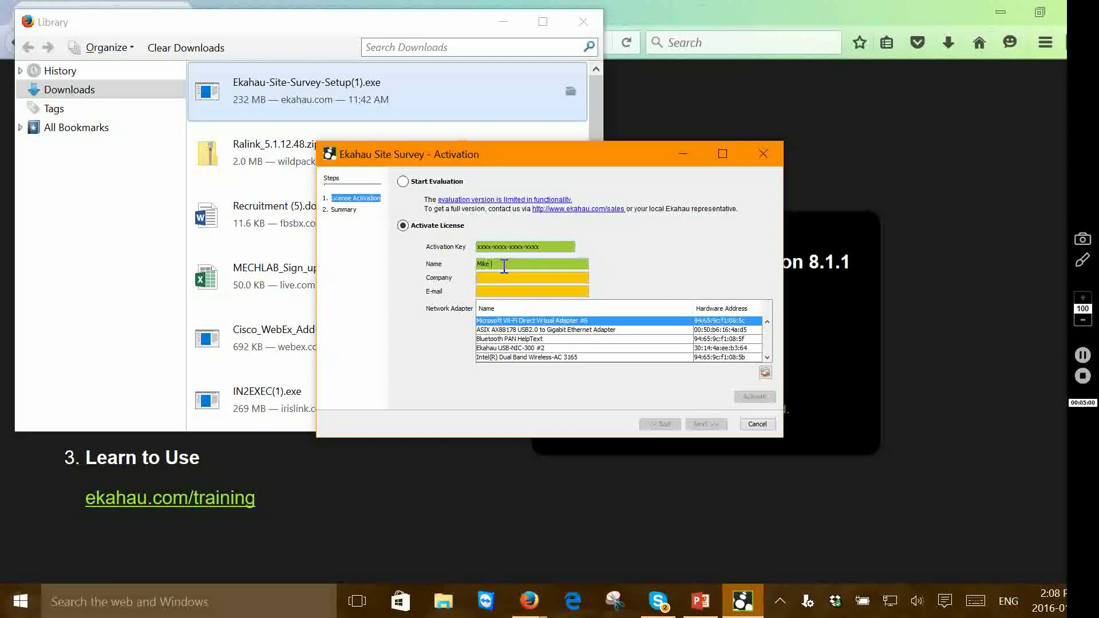
pyautogui.write('Uni')
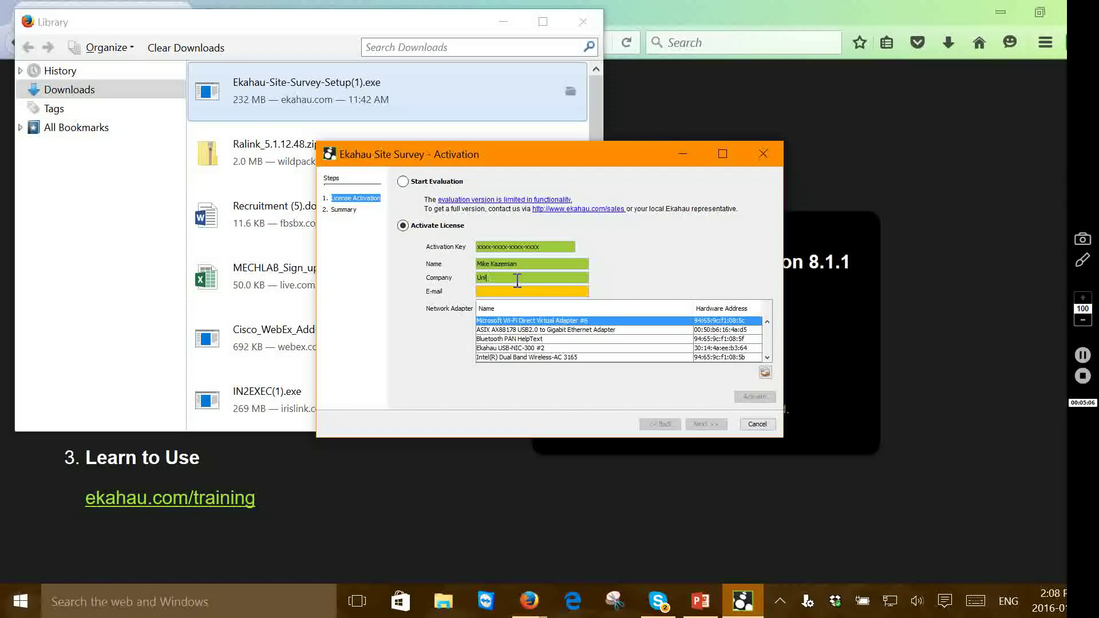
pyautogui.write('sys')
pyautogui.click(536, 291)
pyautogui.click(521, 349)
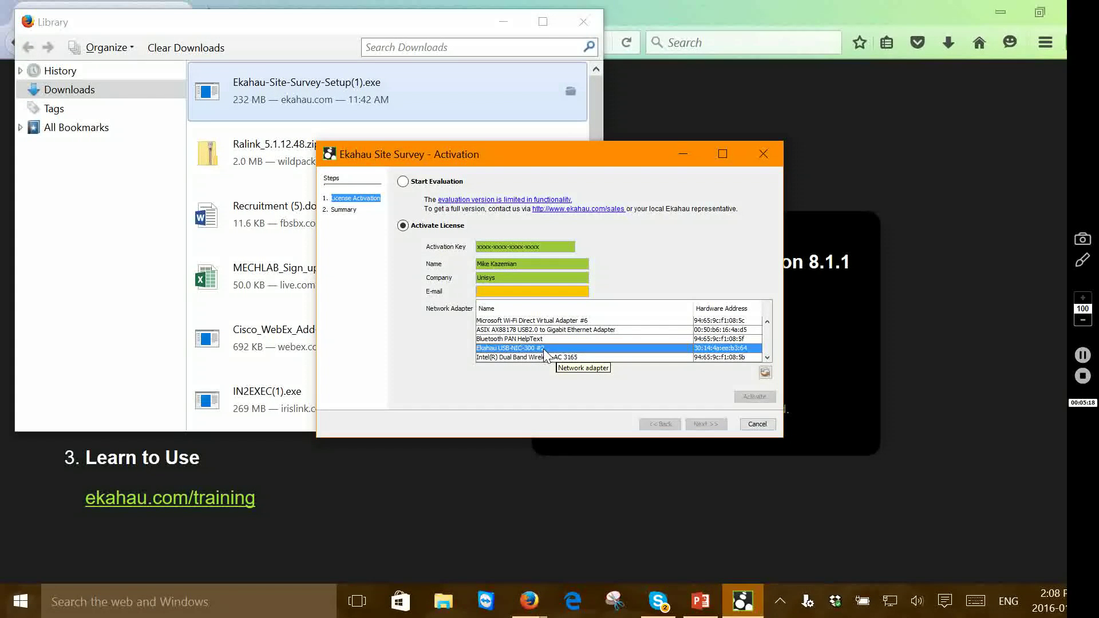
pyautogui.moveTo(540, 247); pyautogui.dragTo(476, 248)
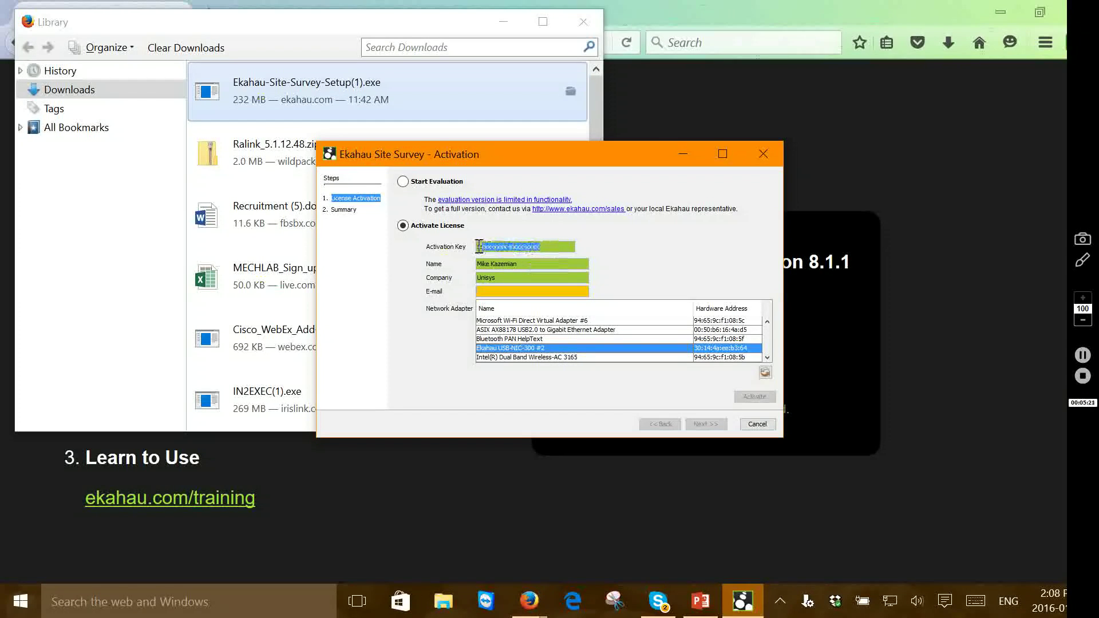